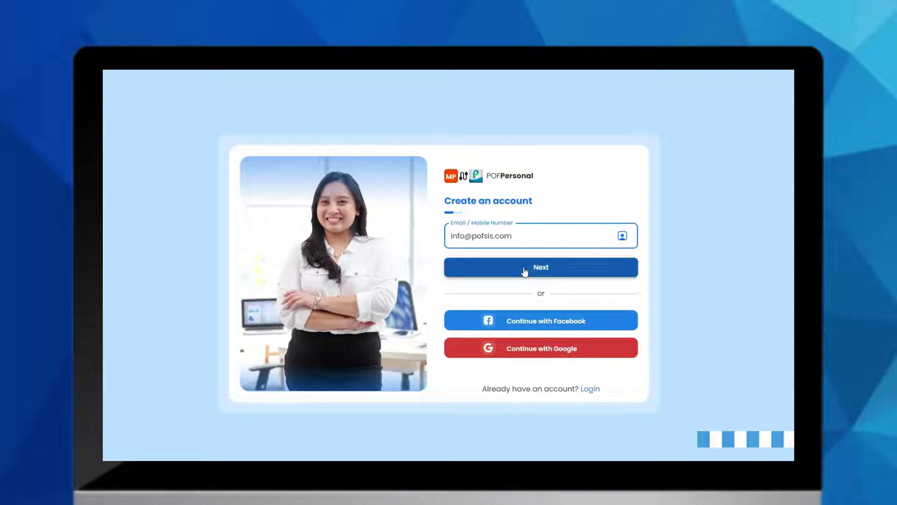
# Submit the sign-up e-mail, then paste and verify the emailed six-digit code
pyautogui.click(524, 270)
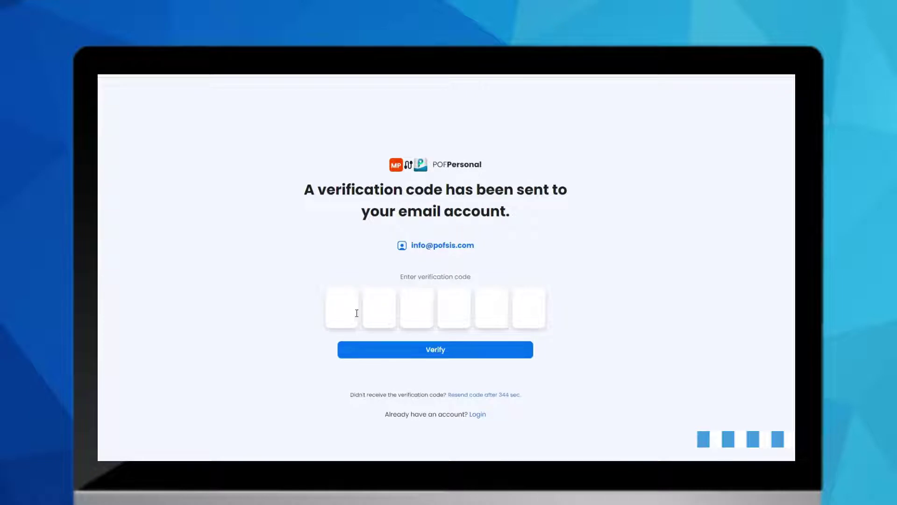
pyautogui.click(355, 314)
pyautogui.click(417, 354)
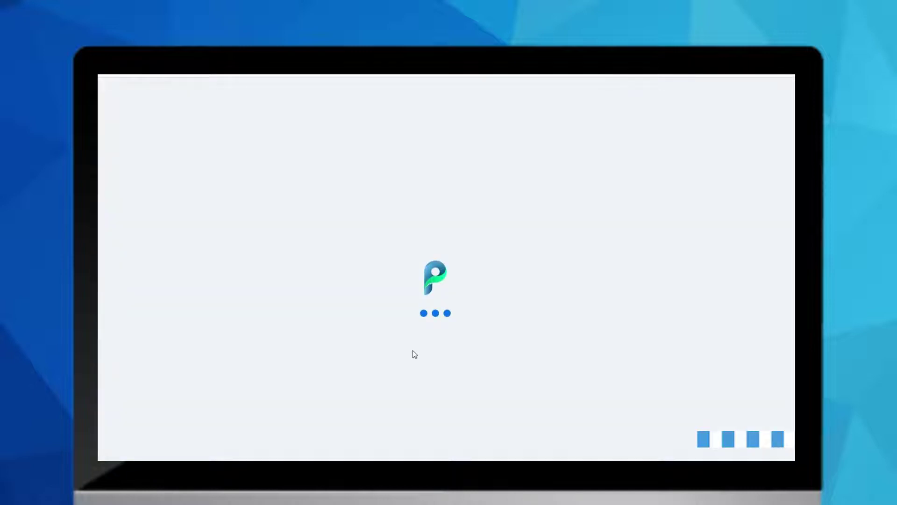
# Enter a Strong-rated account password and submit it to complete registration
pyautogui.click(371, 268)
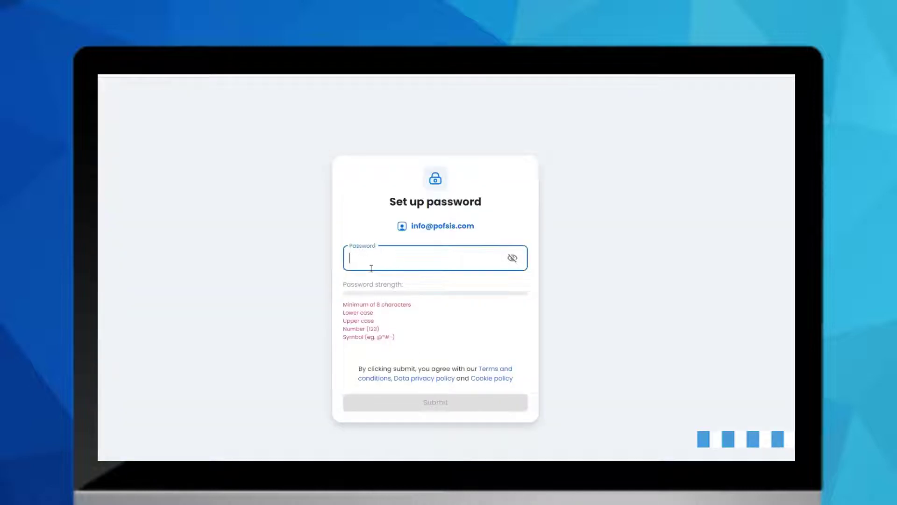
pyautogui.write('P••••')
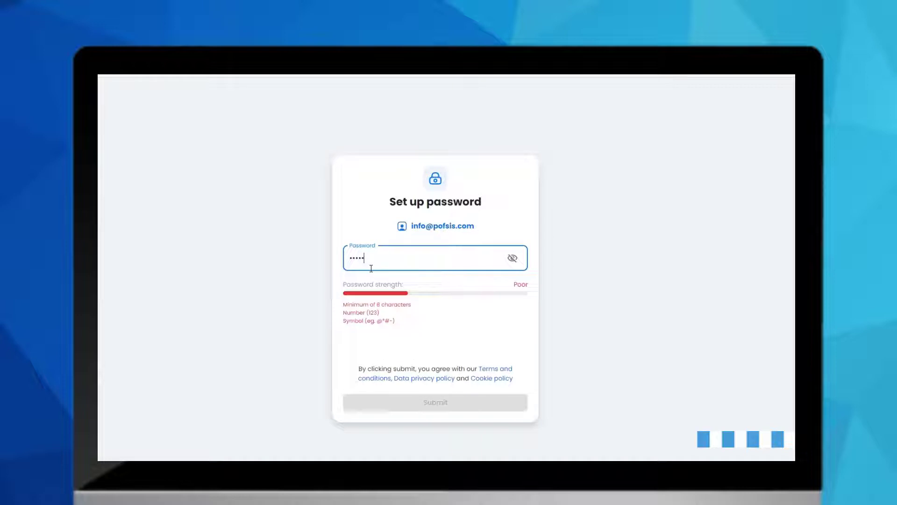
pyautogui.write('•••••••••')
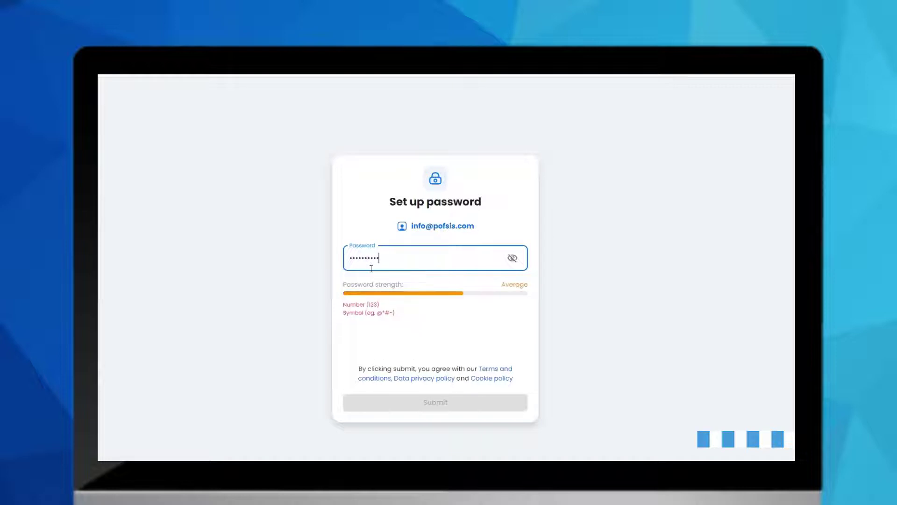
pyautogui.write('•••')
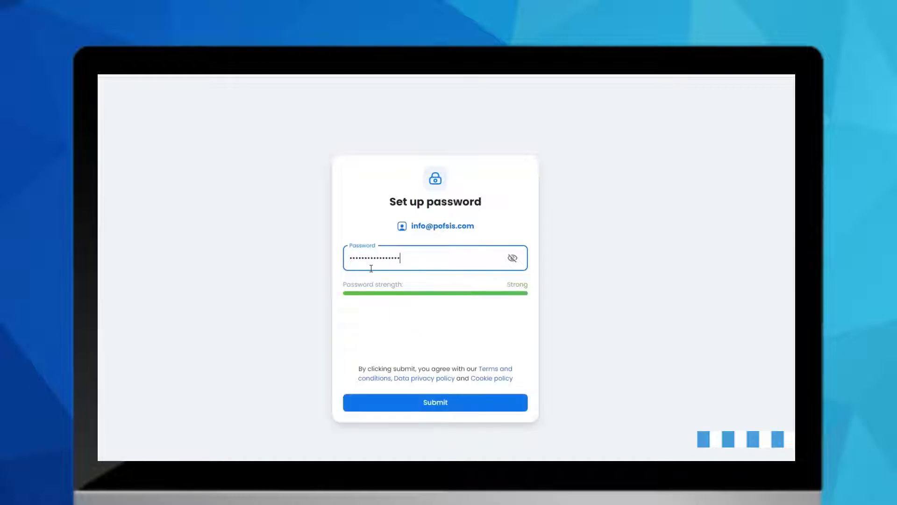
pyautogui.click(434, 406)
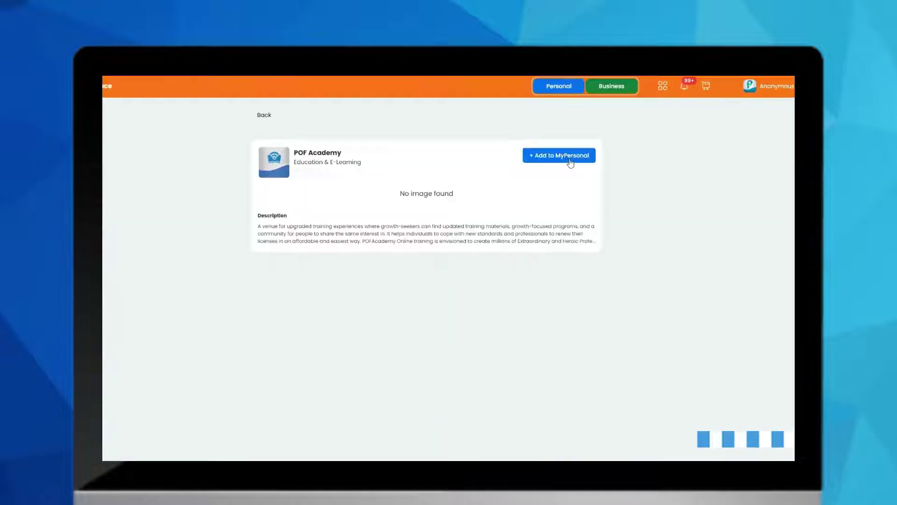
# Add POF Academy on the Founding Member plan and confirm the 0 Php checkout
pyautogui.click(567, 158)
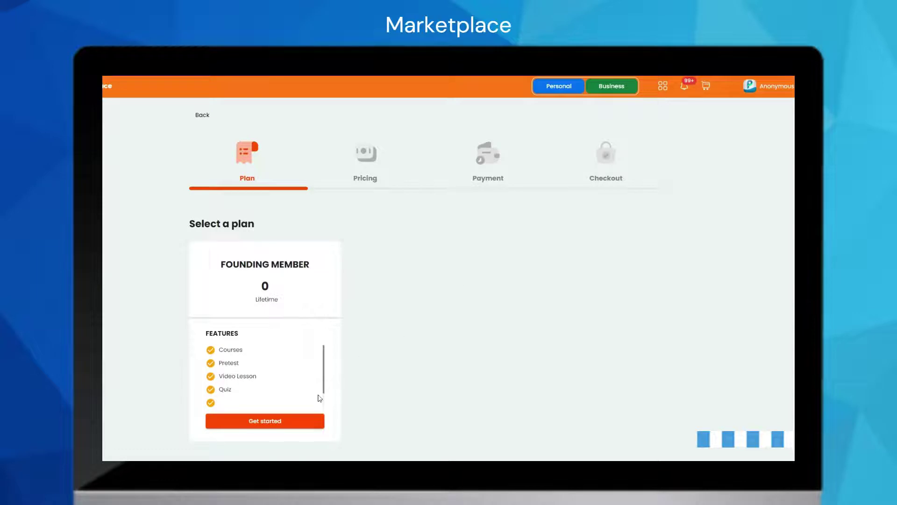
pyautogui.click(288, 423)
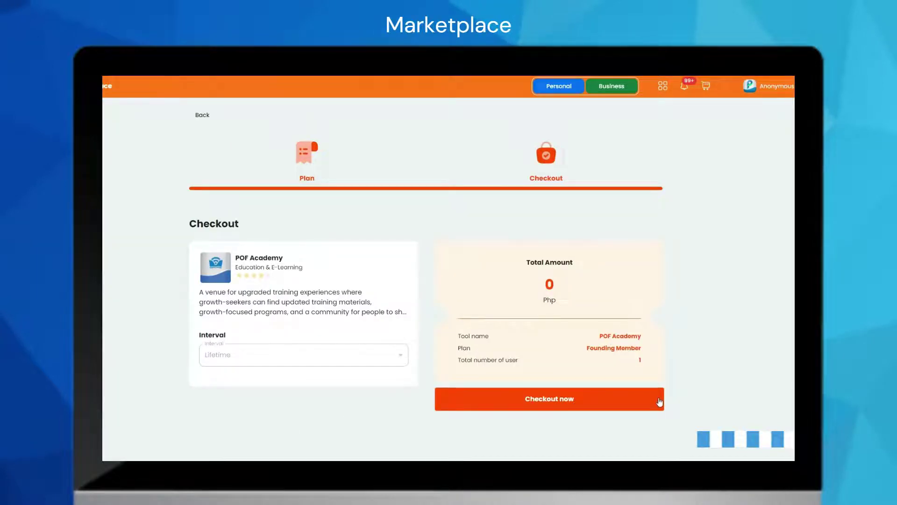
pyautogui.click(582, 406)
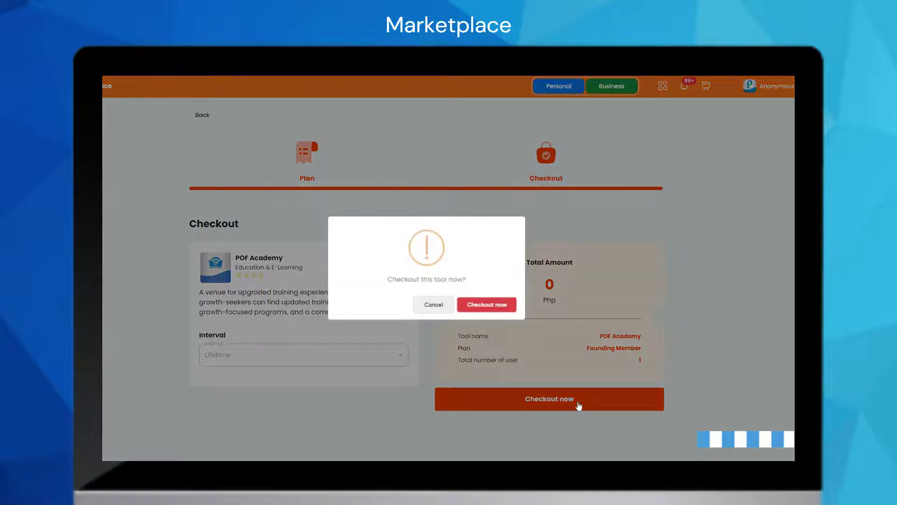
pyautogui.click(495, 307)
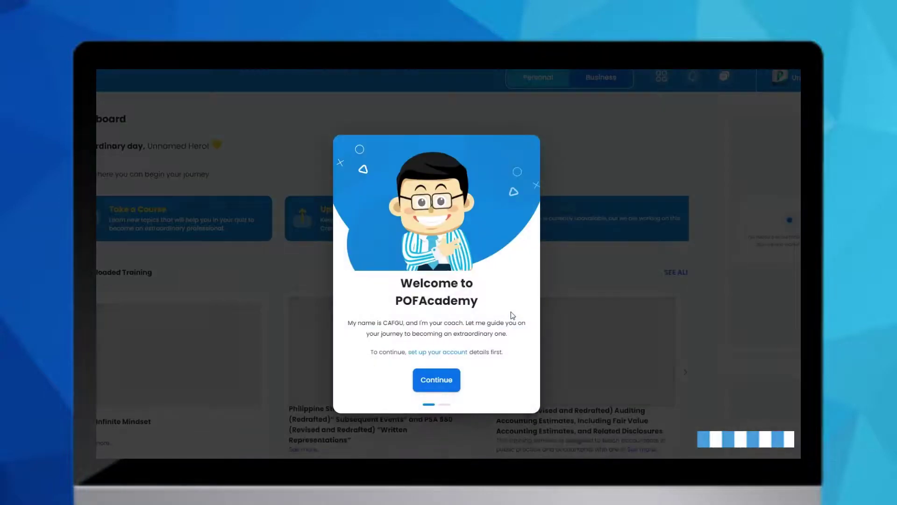
# Begin account setup and enter the user's first and last name
pyautogui.click(458, 384)
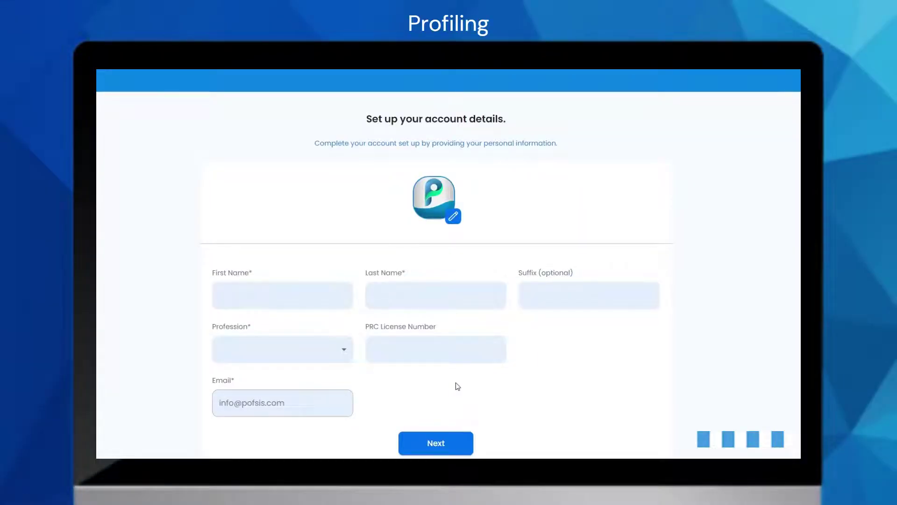
pyautogui.click(309, 302)
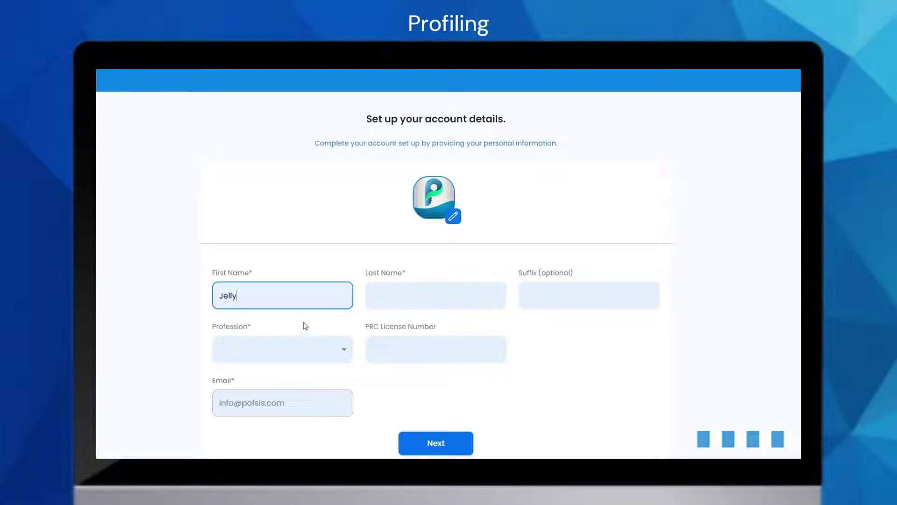
pyautogui.click(406, 301)
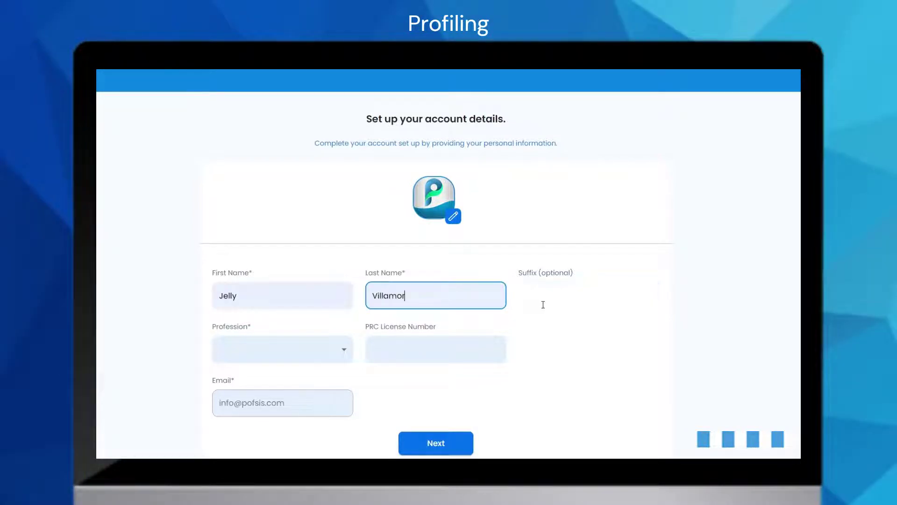
# Choose Accountancy, fill the PRC license with expiry 10/29/2022, and confirm the details
pyautogui.click(301, 355)
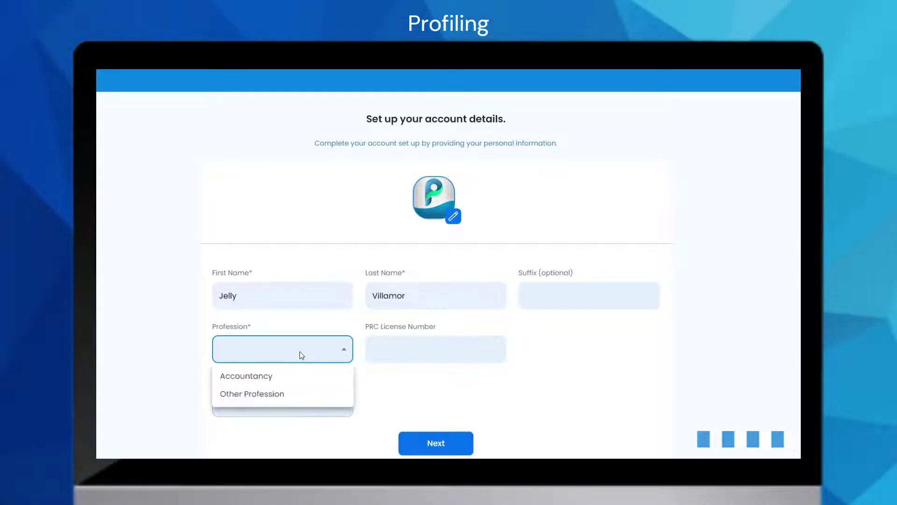
pyautogui.click(294, 377)
pyautogui.click(421, 357)
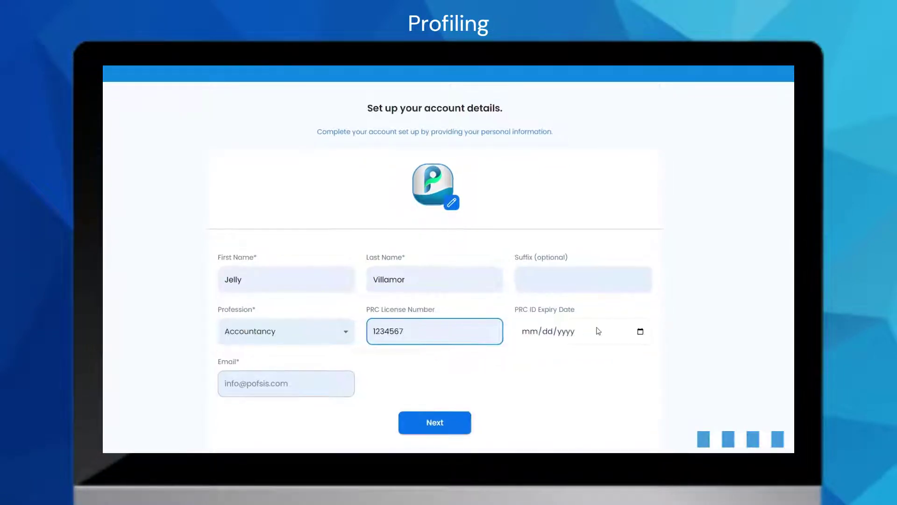
pyautogui.click(606, 349)
pyautogui.click(640, 333)
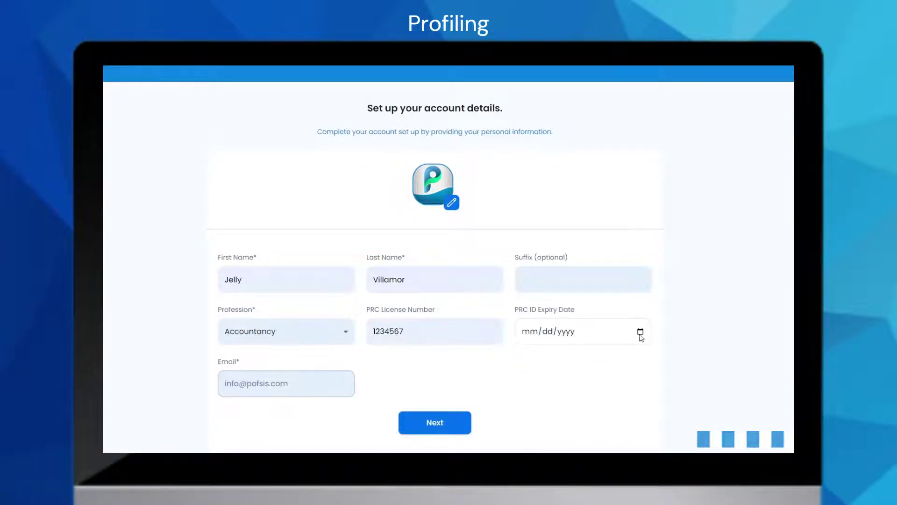
pyautogui.write('10292022')
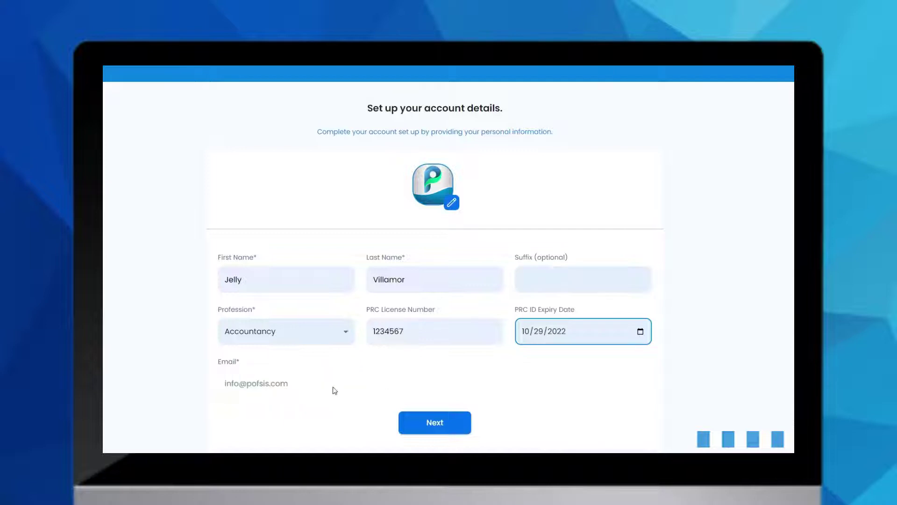
pyautogui.click(434, 426)
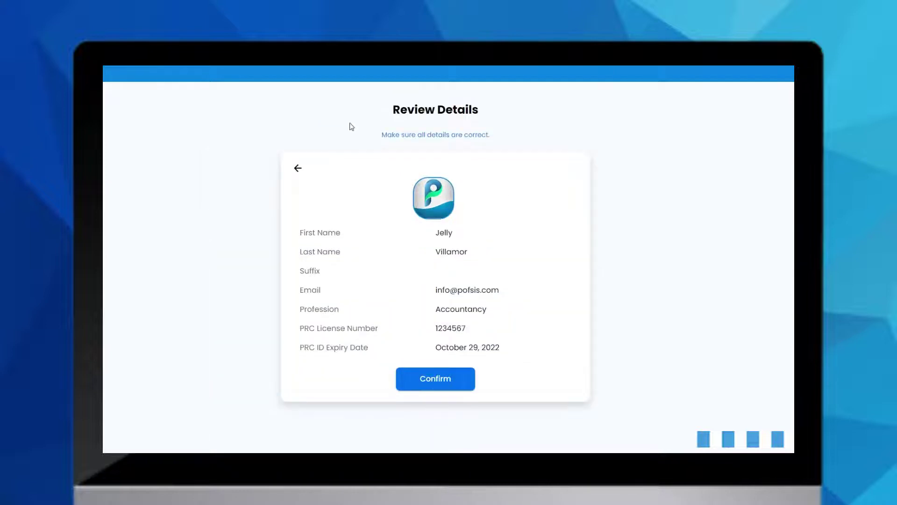
pyautogui.click(448, 387)
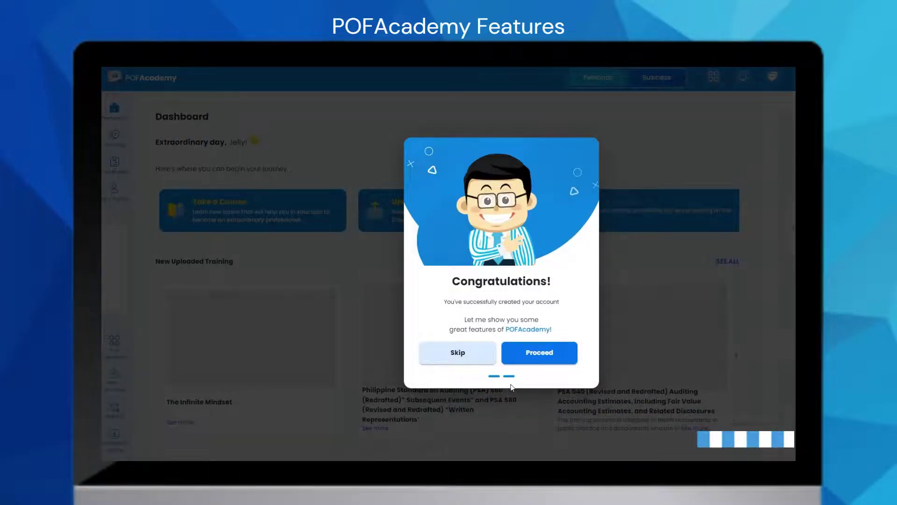
# Step through the dashboard tour from Trainings up to the Switch to Business step
pyautogui.click(534, 359)
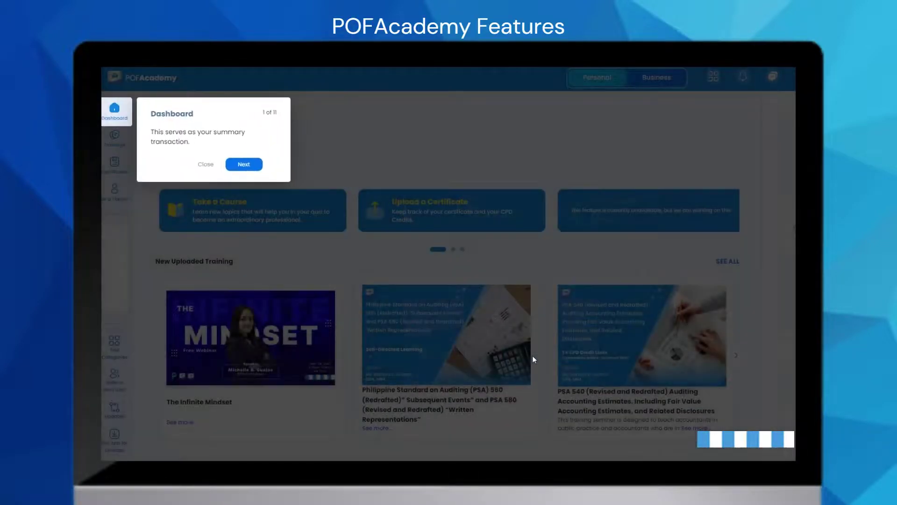
pyautogui.click(250, 166)
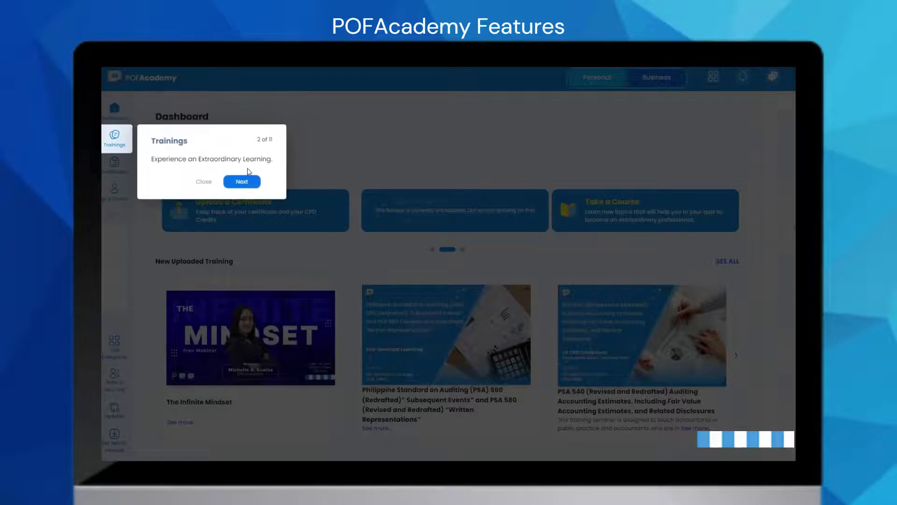
pyautogui.click(247, 181)
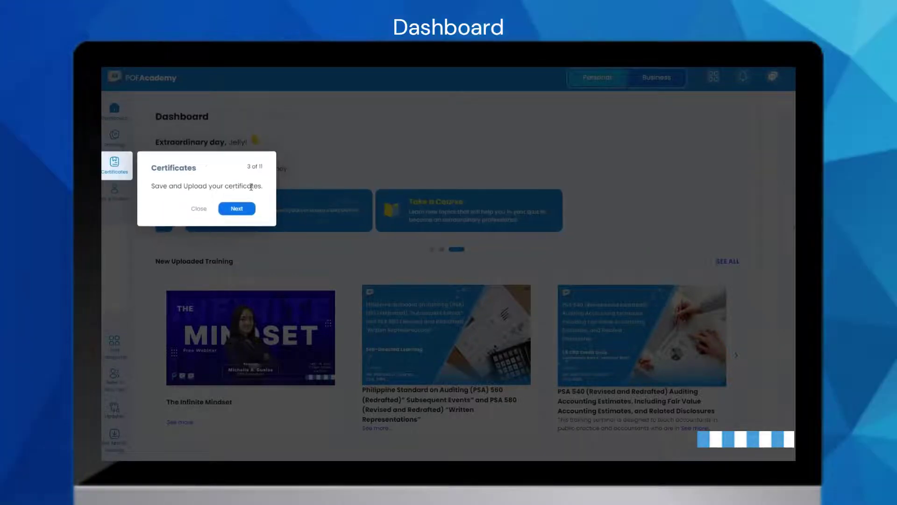
pyautogui.click(250, 206)
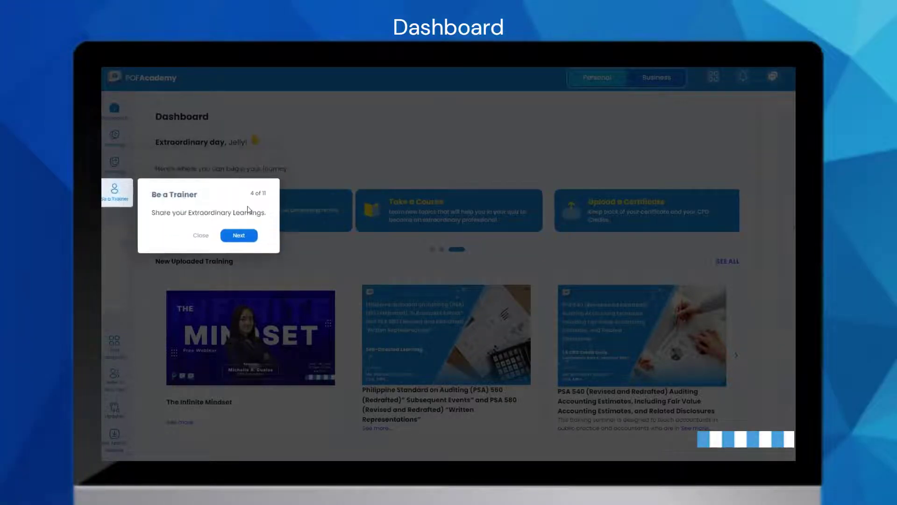
pyautogui.click(250, 236)
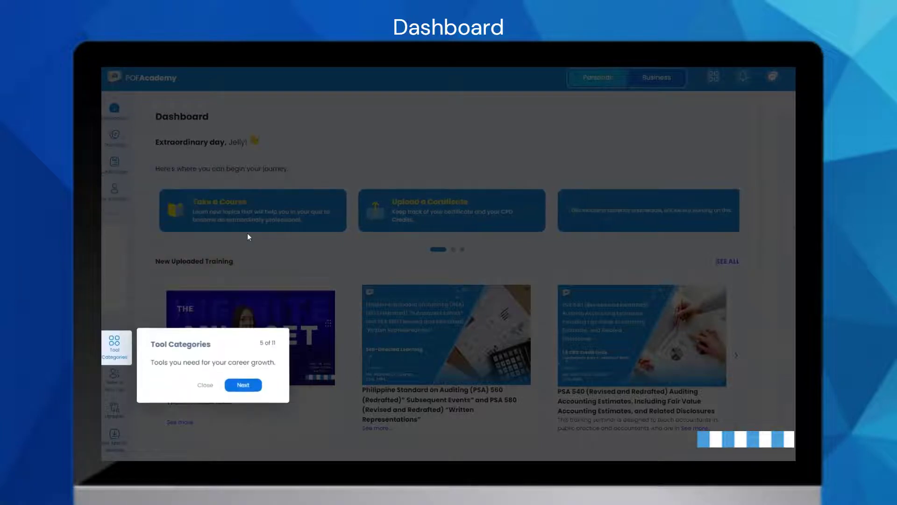
pyautogui.click(254, 391)
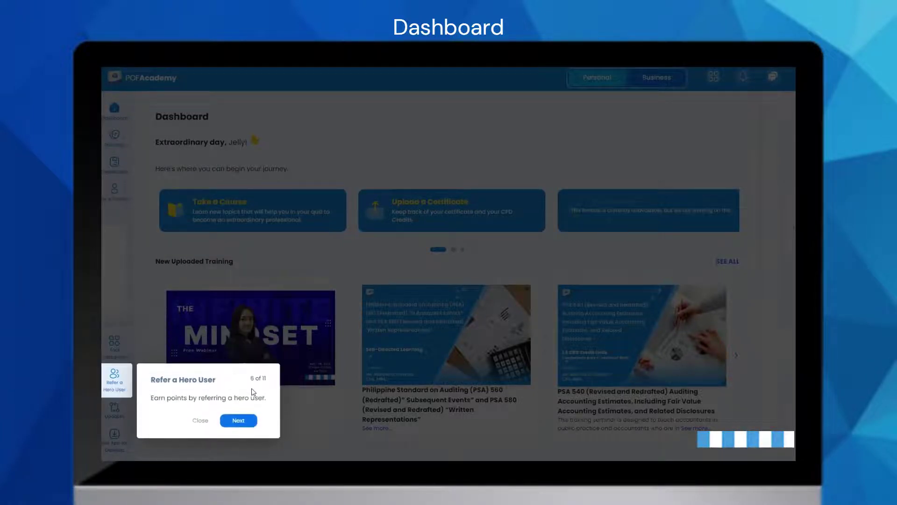
pyautogui.click(251, 422)
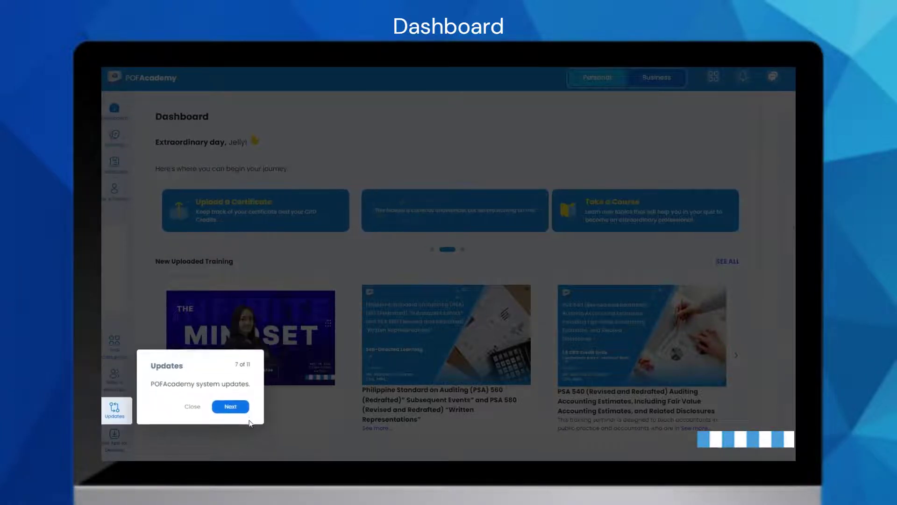
pyautogui.click(241, 409)
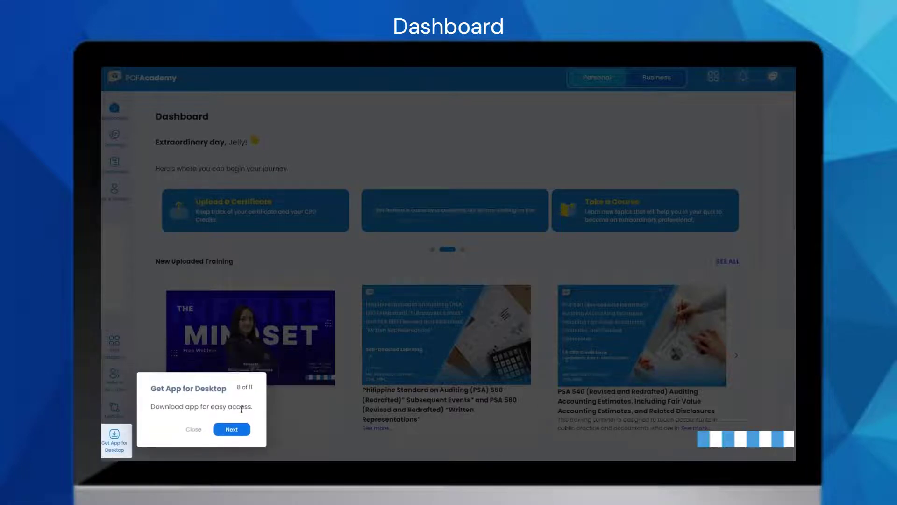
pyautogui.click(240, 441)
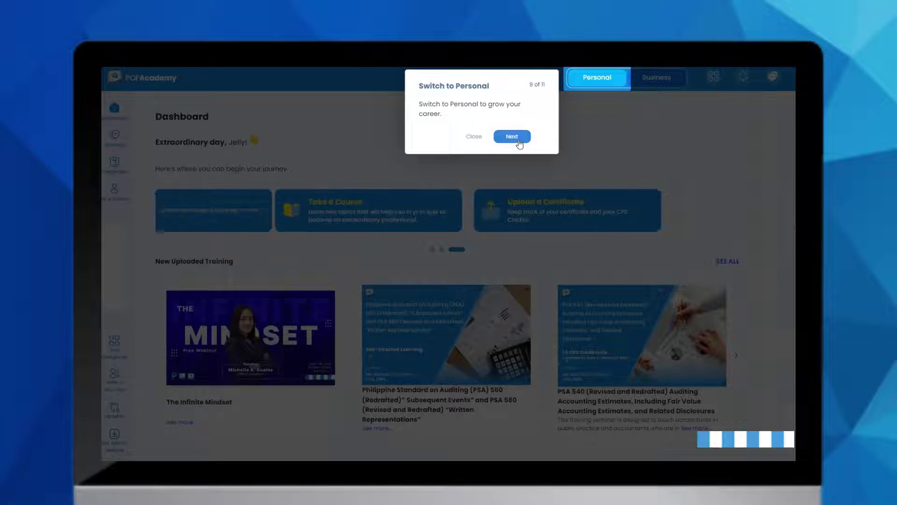
pyautogui.click(514, 137)
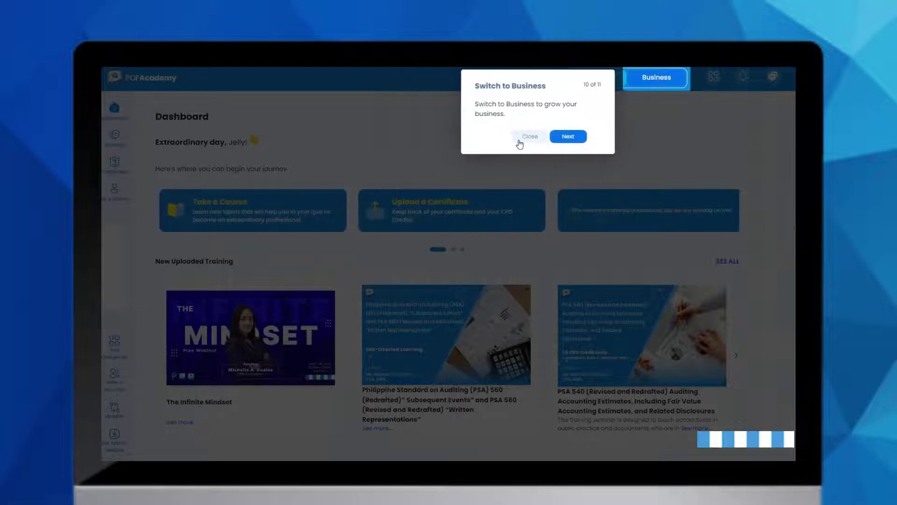
# Finish the tour and open The Infinite Mindset from the Trainings list
pyautogui.click(573, 137)
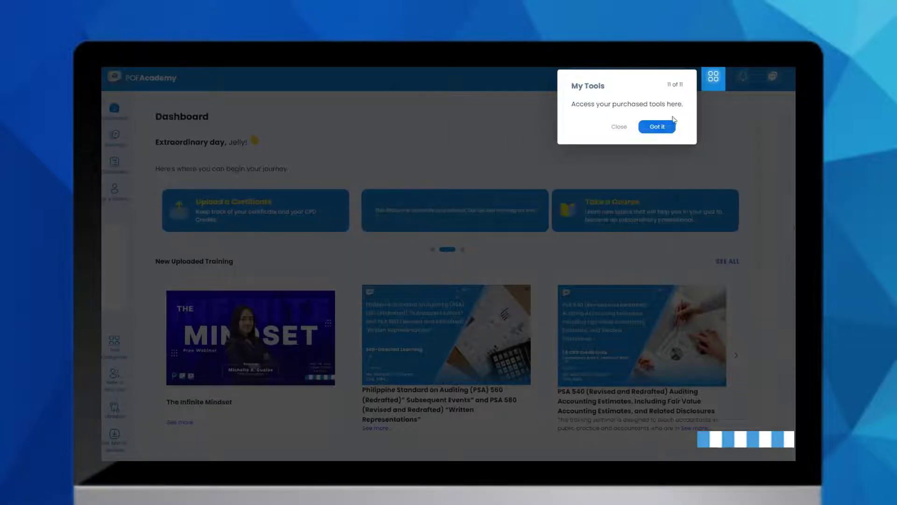
pyautogui.click(668, 131)
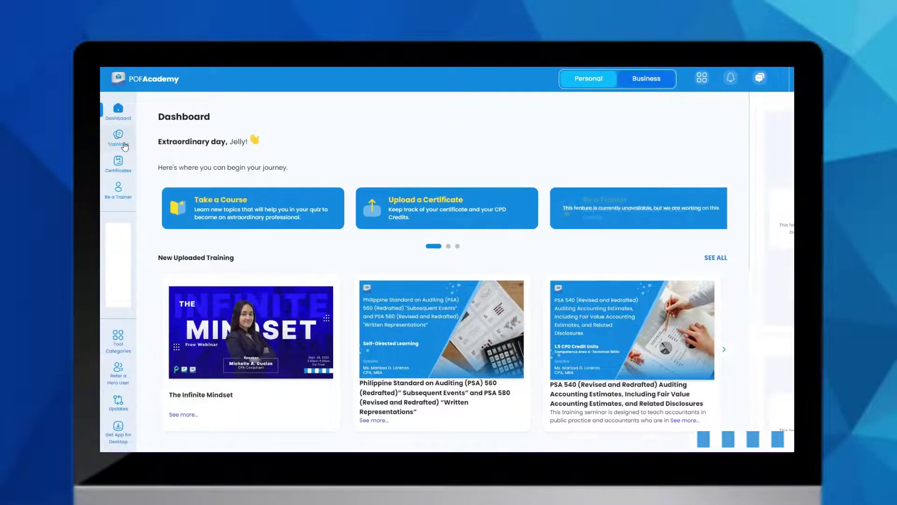
pyautogui.click(119, 140)
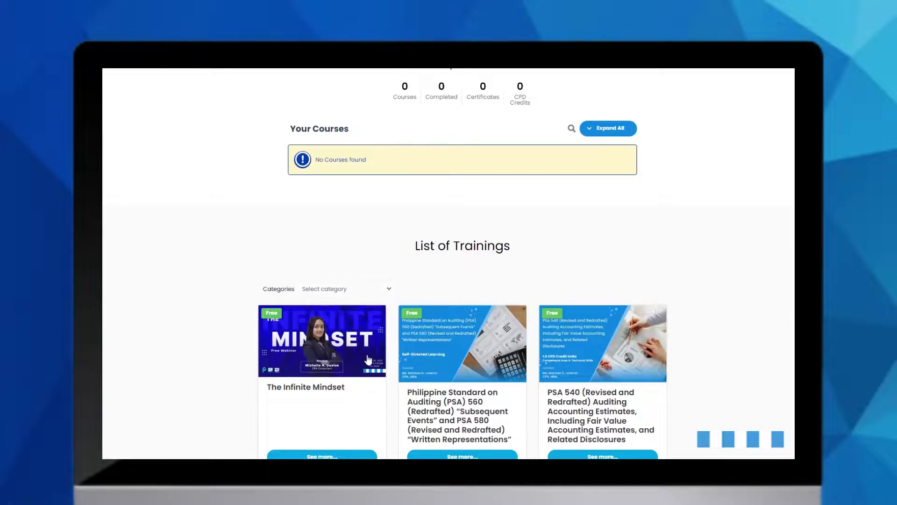
pyautogui.click(365, 359)
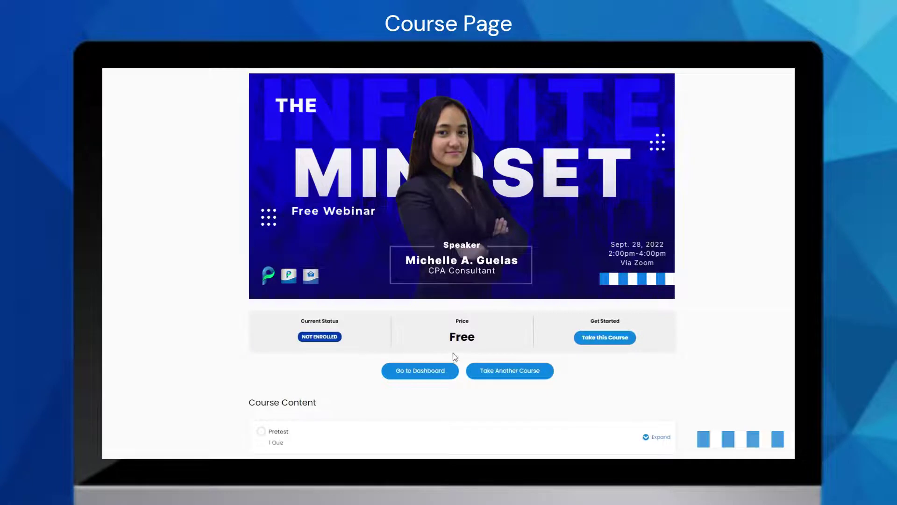
# Enroll in The Infinite Mindset, take the Pretest, and play the video lesson
pyautogui.click(608, 341)
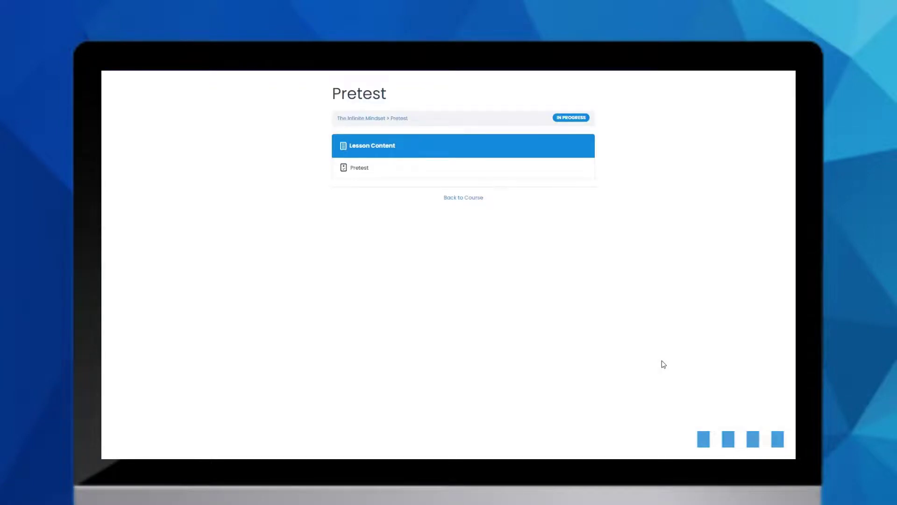
pyautogui.click(385, 169)
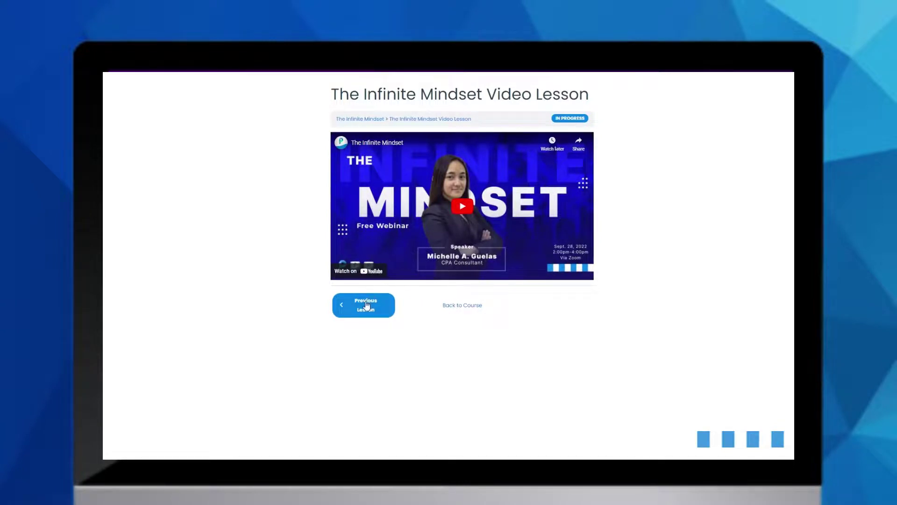
pyautogui.click(451, 236)
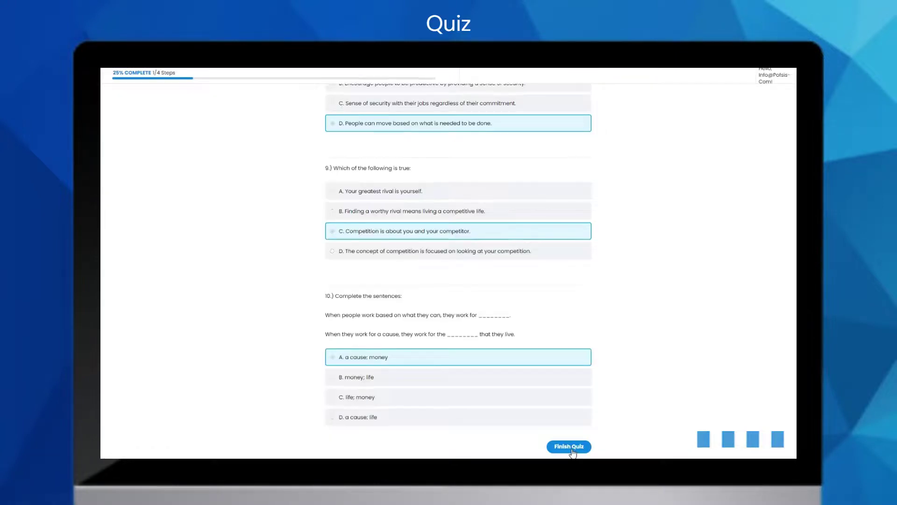
# Finish the quiz to see its score of 0 out of 10
pyautogui.click(571, 448)
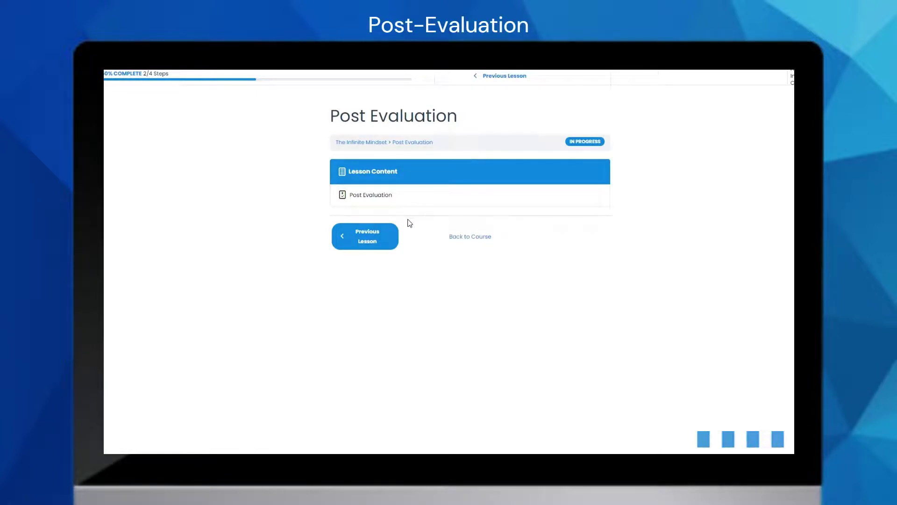
# Open the Post Evaluation form from the Lesson Content list
pyautogui.click(387, 203)
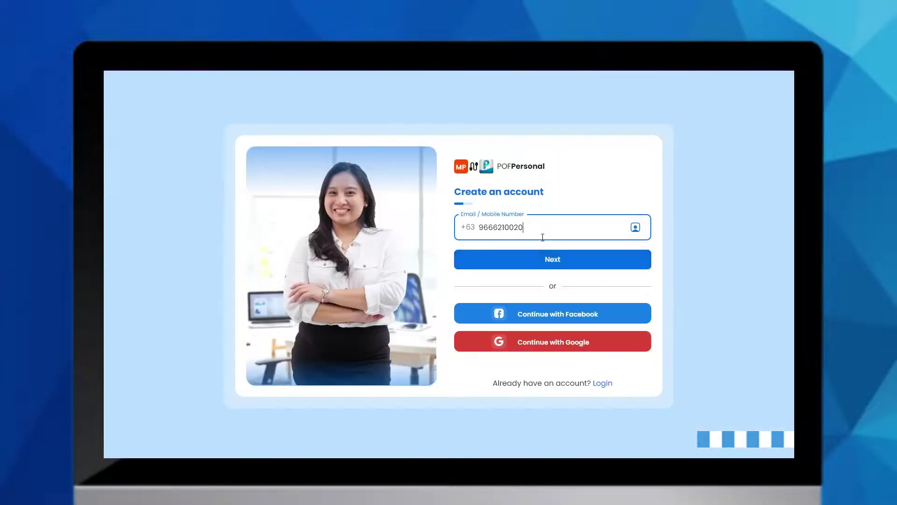
# Register with the mobile number and enter the six-digit verification code sent to it
pyautogui.click(557, 260)
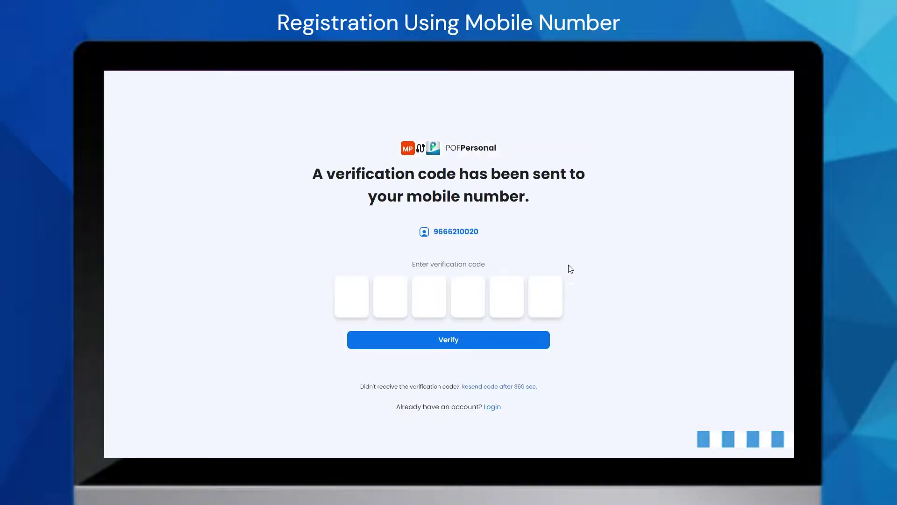
pyautogui.click(356, 310)
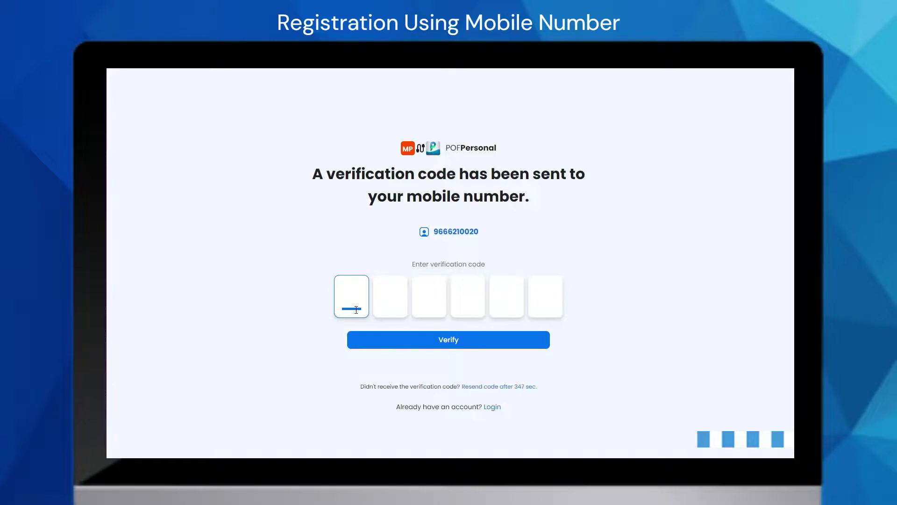
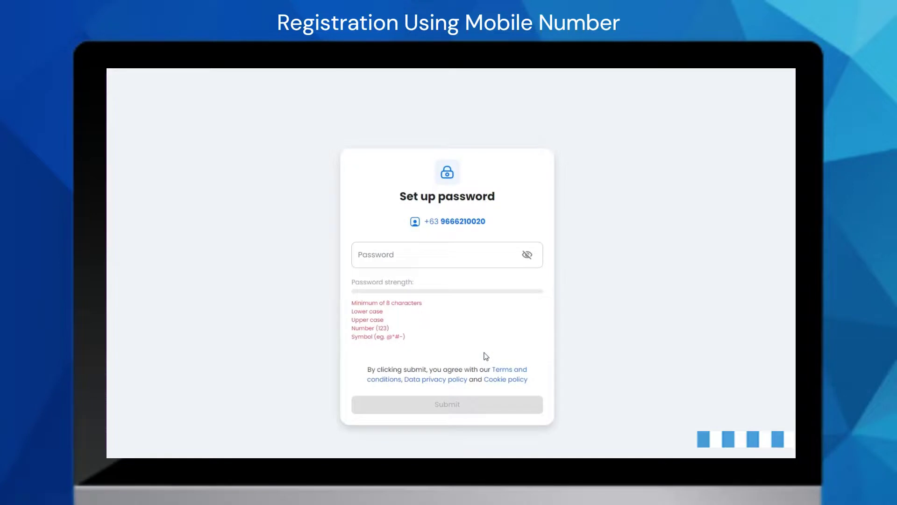
# Set a strong password for the mobile-number account and submit it
pyautogui.click(444, 266)
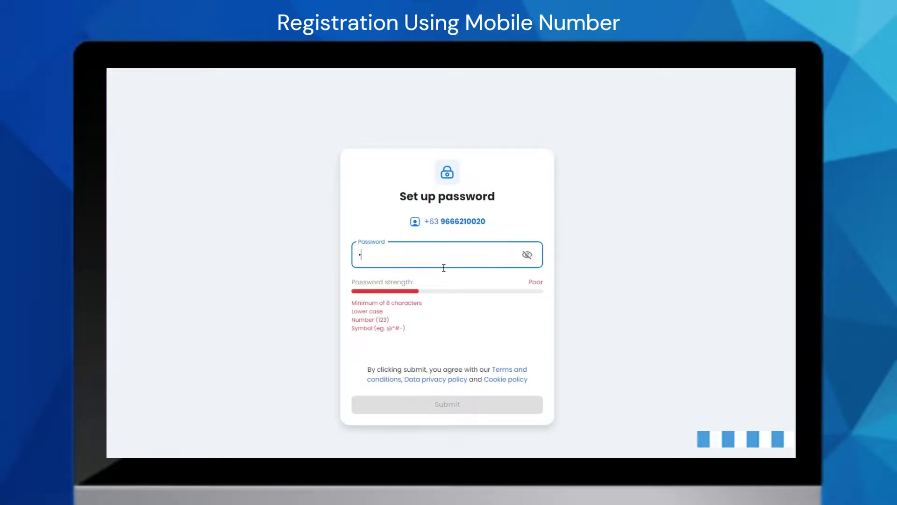
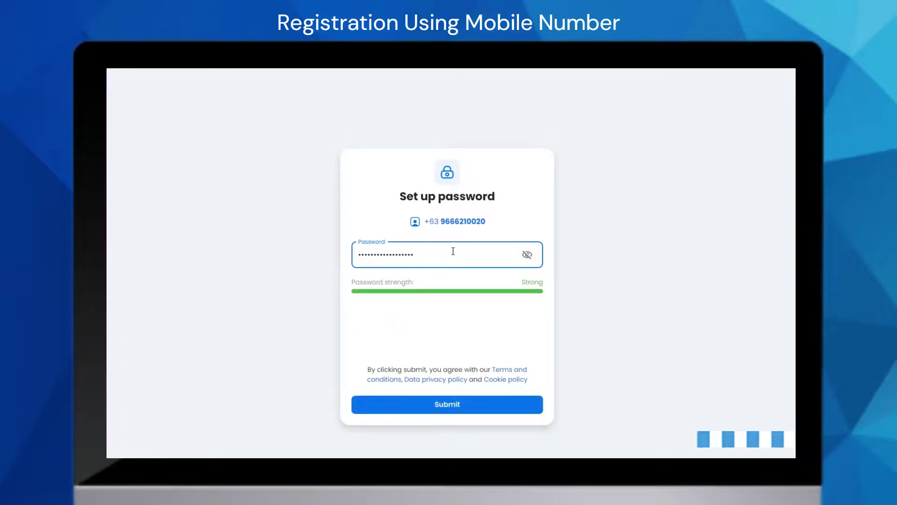
pyautogui.click(496, 411)
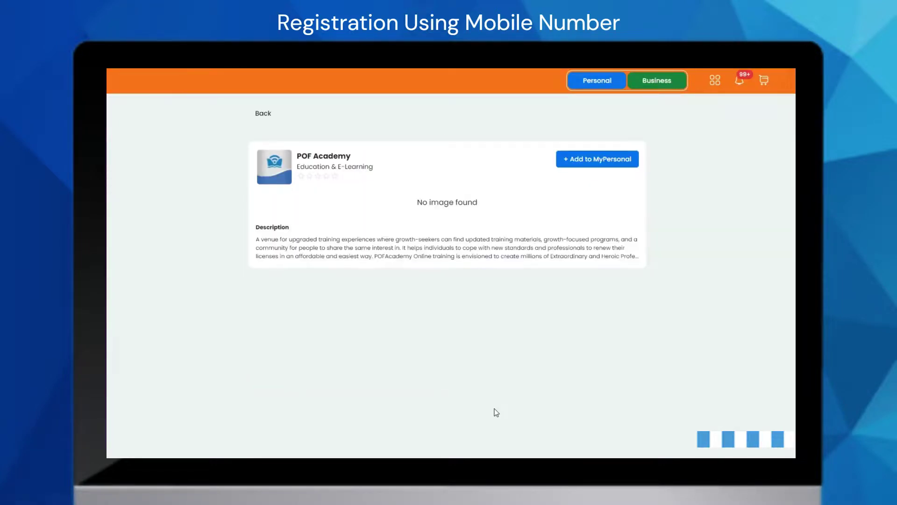
# Add POF Academy on the Founding Member plan and confirm the 0 Php checkout
pyautogui.click(620, 161)
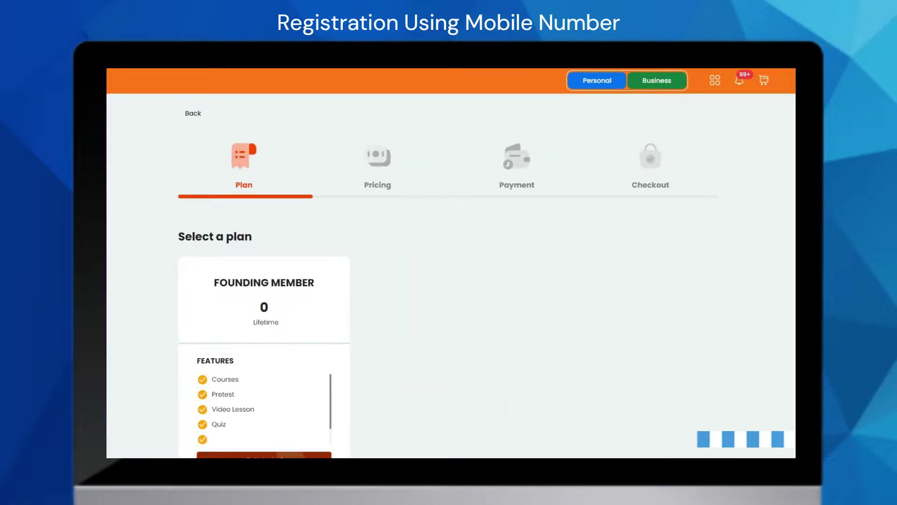
pyautogui.click(264, 454)
pyautogui.click(537, 447)
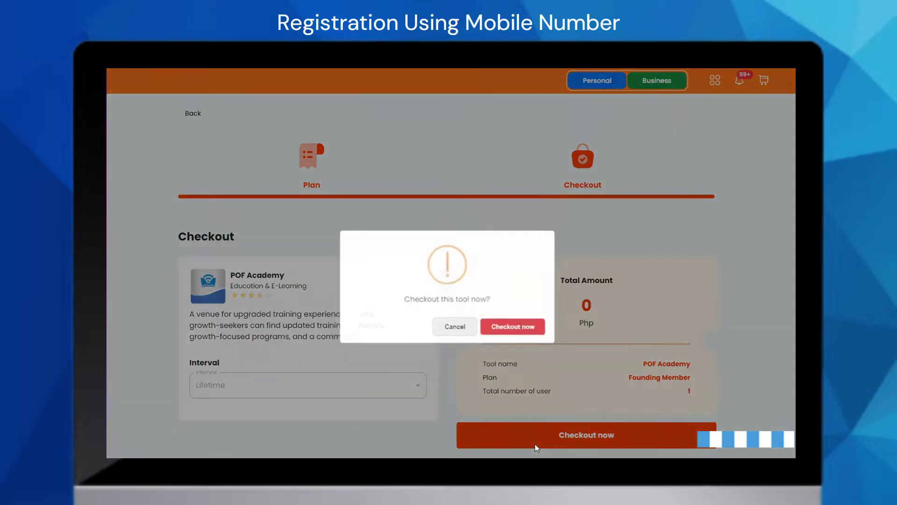
pyautogui.click(533, 331)
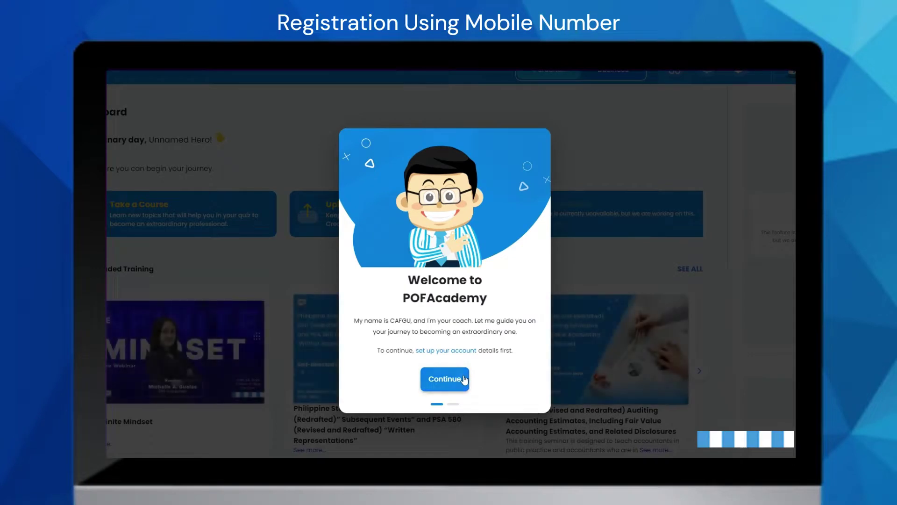
# Start account setup, enter the user's first and last name, and choose Accountancy as profession
pyautogui.click(460, 376)
pyautogui.click(316, 305)
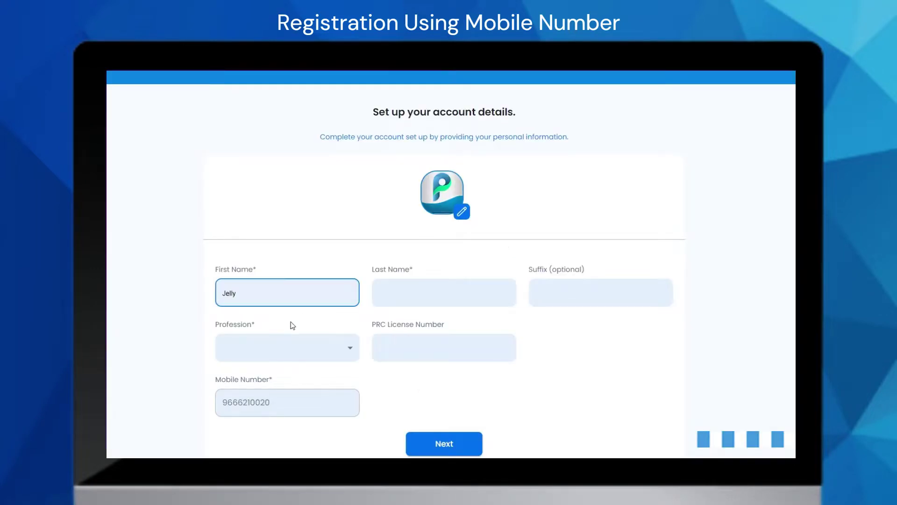
pyautogui.click(467, 298)
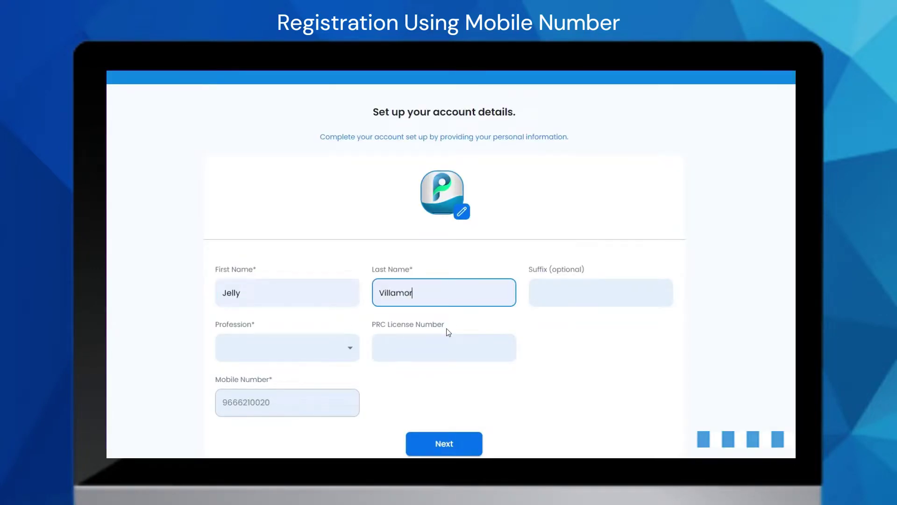
pyautogui.click(334, 353)
pyautogui.click(325, 383)
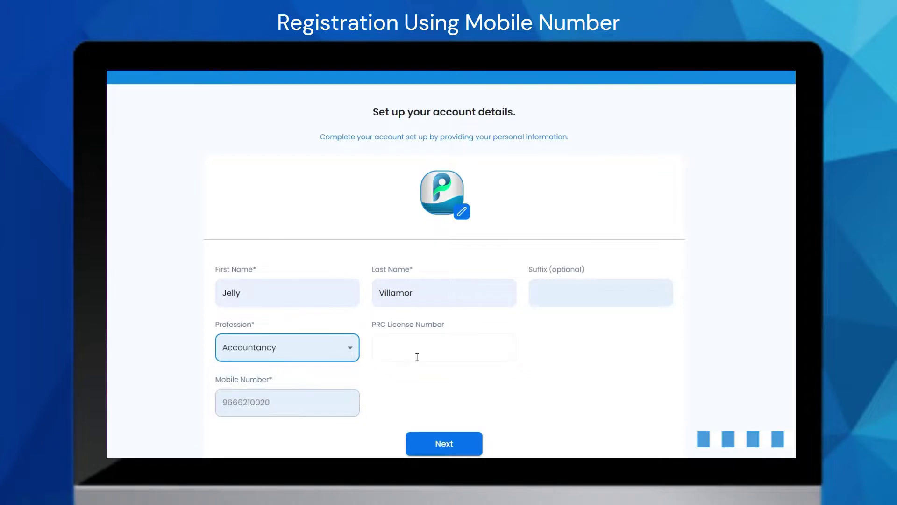
# Enter the PRC licence number with expiry date 10/31/2022, then review and confirm the details
pyautogui.click(415, 358)
pyautogui.write('1234567')
pyautogui.click(603, 354)
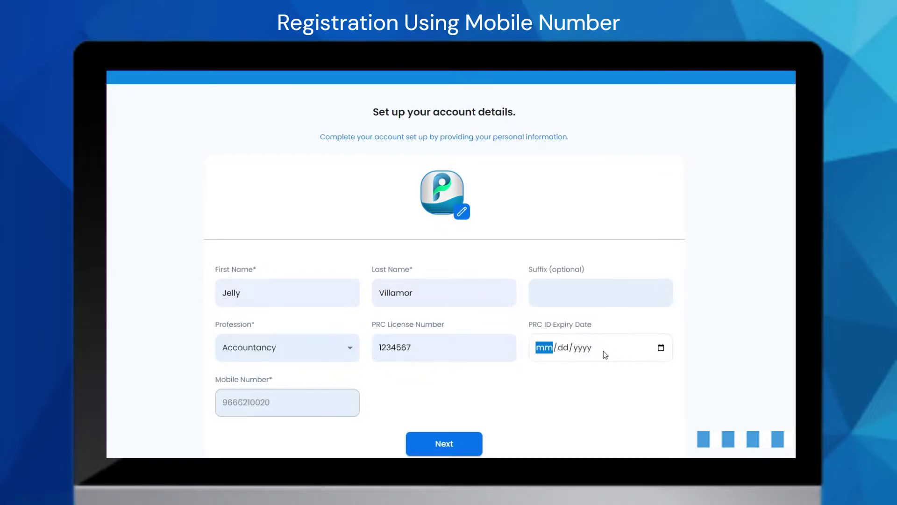
pyautogui.click(660, 346)
pyautogui.write('10312022')
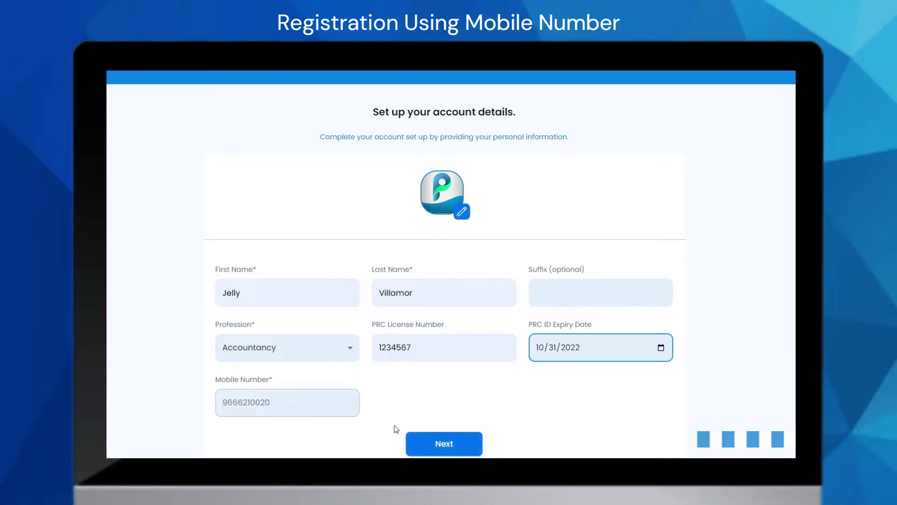
pyautogui.click(465, 452)
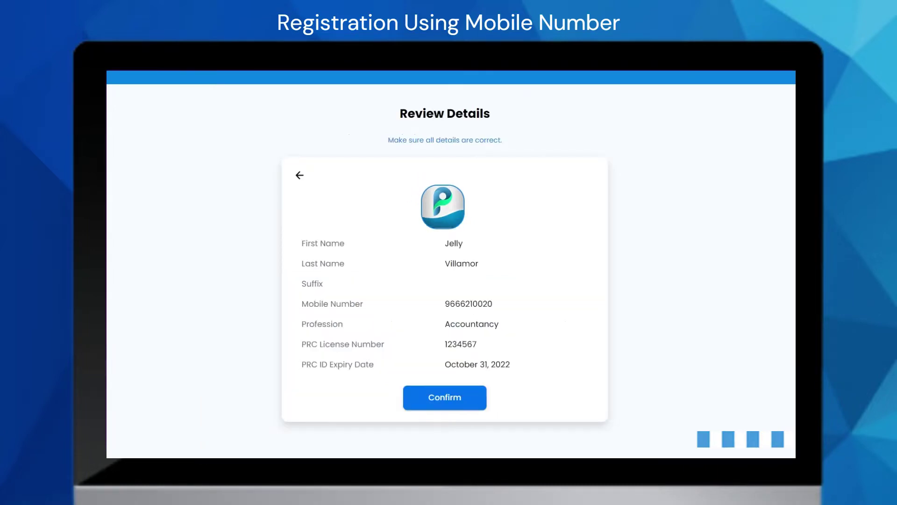
pyautogui.click(443, 405)
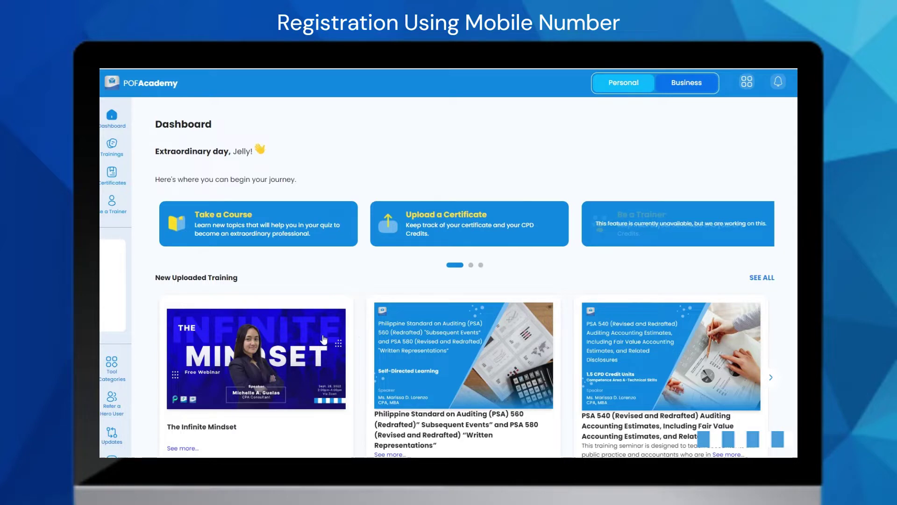
# Open The Infinite Mindset course and submit the user's e-mail address for verification
pyautogui.click(322, 335)
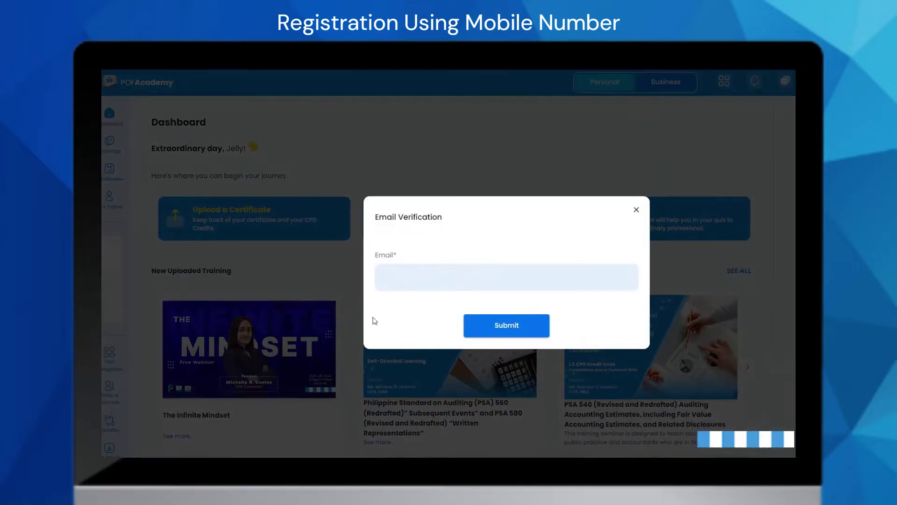
pyautogui.click(430, 285)
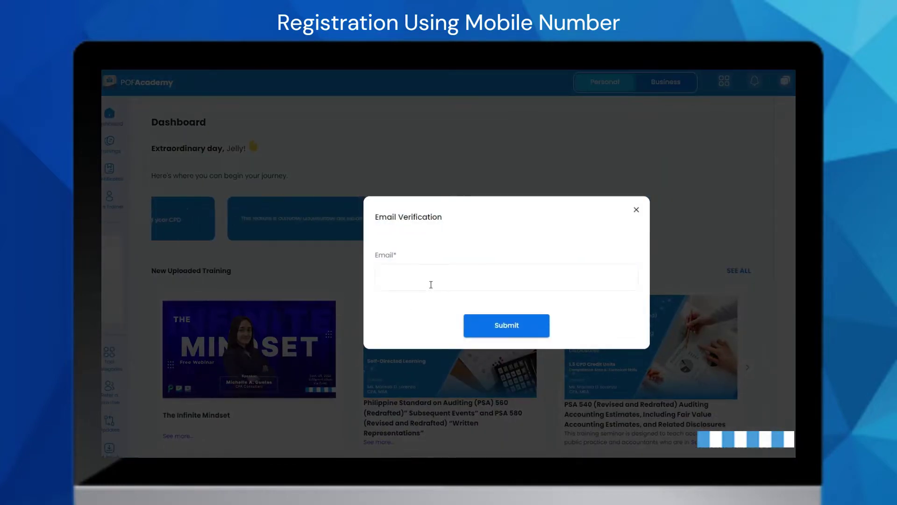
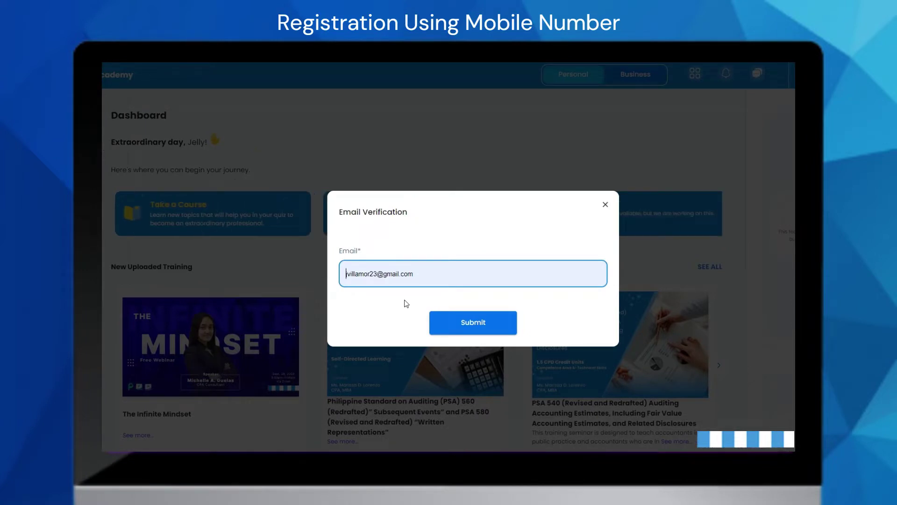
pyautogui.click(454, 324)
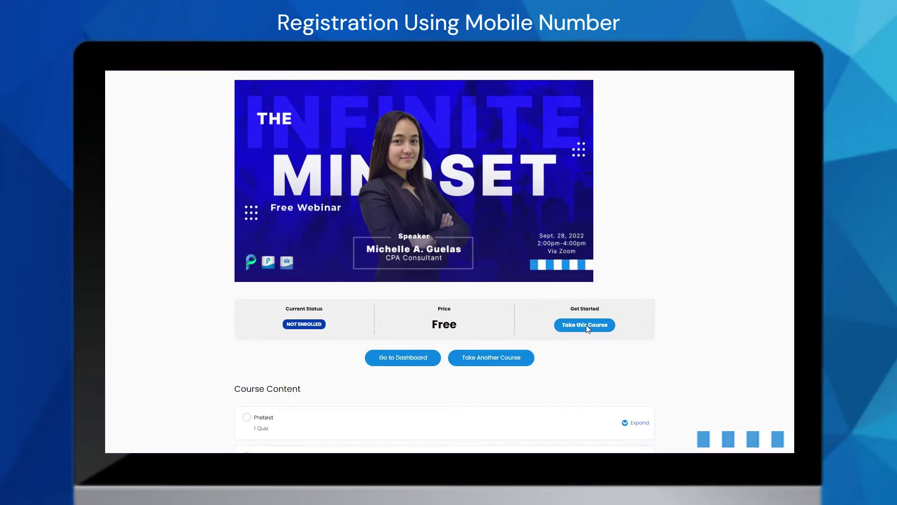
# Take The Infinite Mindset course, then go back to the Dashboard
pyautogui.click(587, 326)
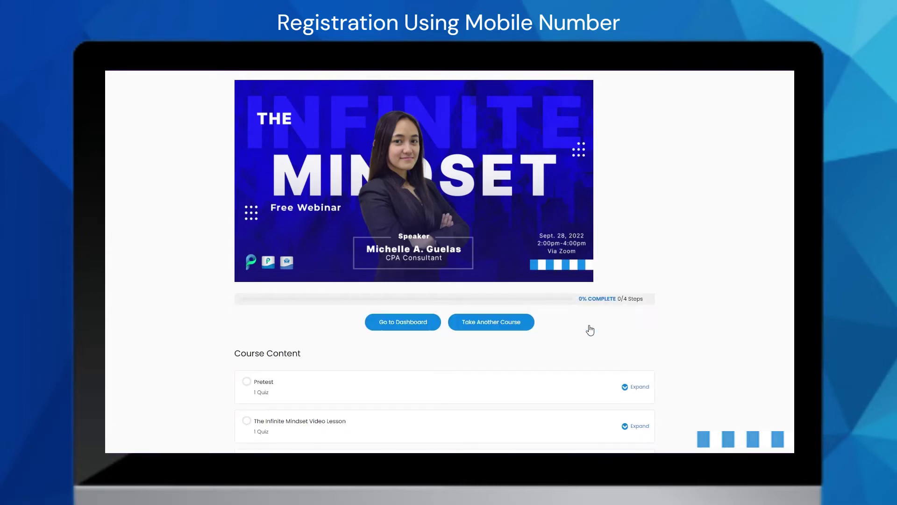
pyautogui.click(404, 381)
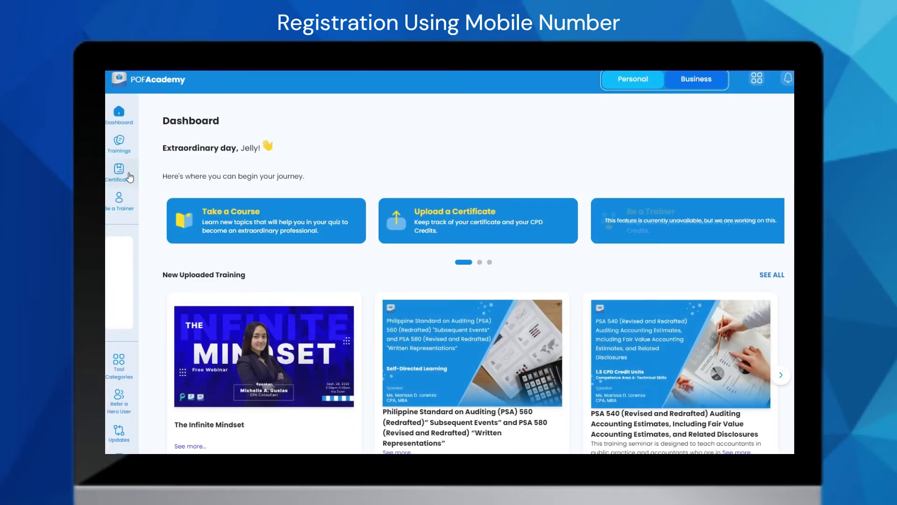
# Preview the 1.50 CPD-unit Certificate of Completion from the POFAcademy Certificates list
pyautogui.click(127, 176)
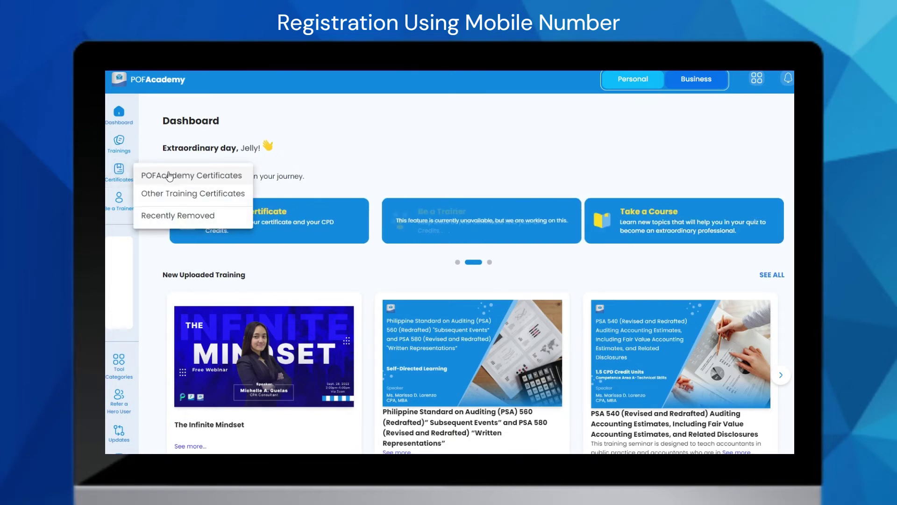
pyautogui.click(176, 174)
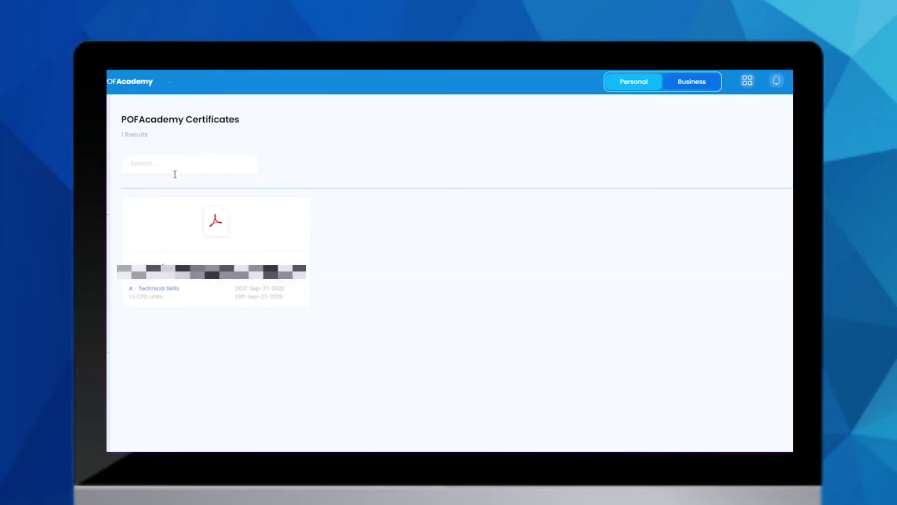
pyautogui.click(232, 229)
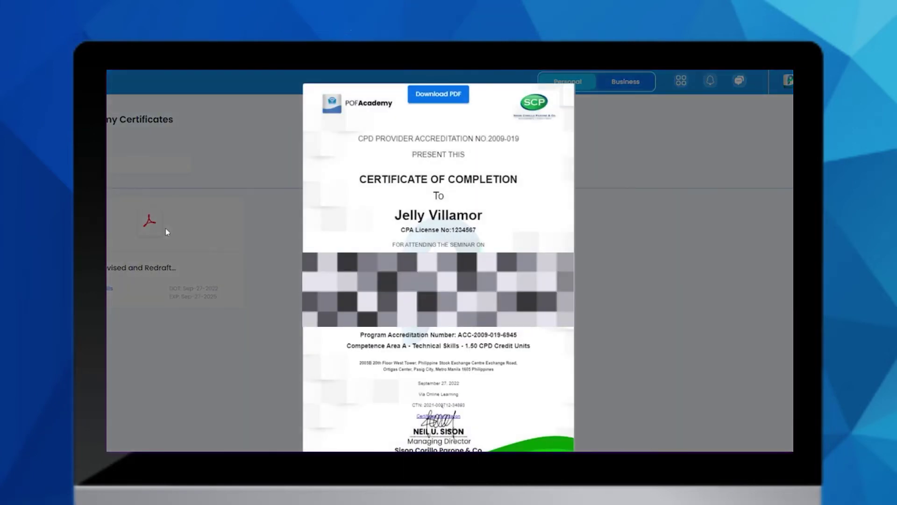